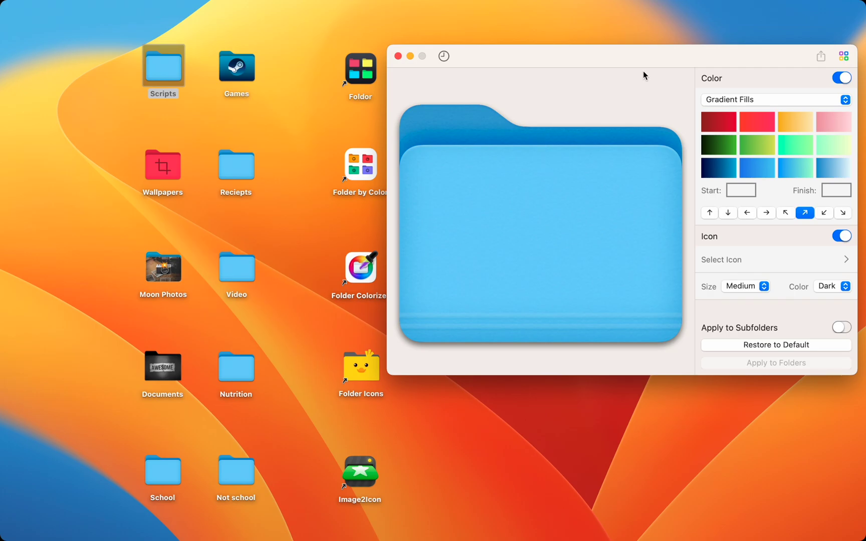
Step: After trying a solid orange fill, give the Scripts preview the red gradient with a blue finish
{"action": "left_click", "coordinate": [724, 100]}
{"action": "left_click", "coordinate": [726, 91]}
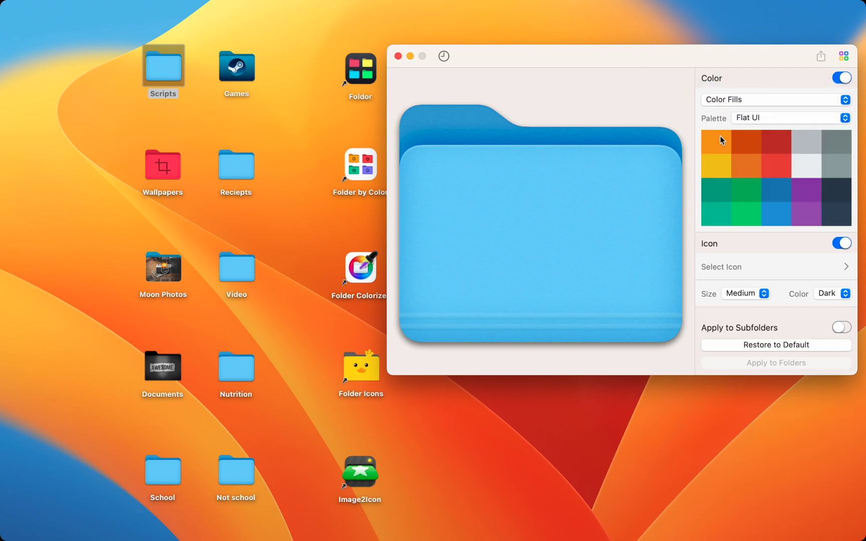
{"action": "left_click", "coordinate": [719, 136]}
{"action": "left_click", "coordinate": [755, 101]}
{"action": "left_click", "coordinate": [749, 116]}
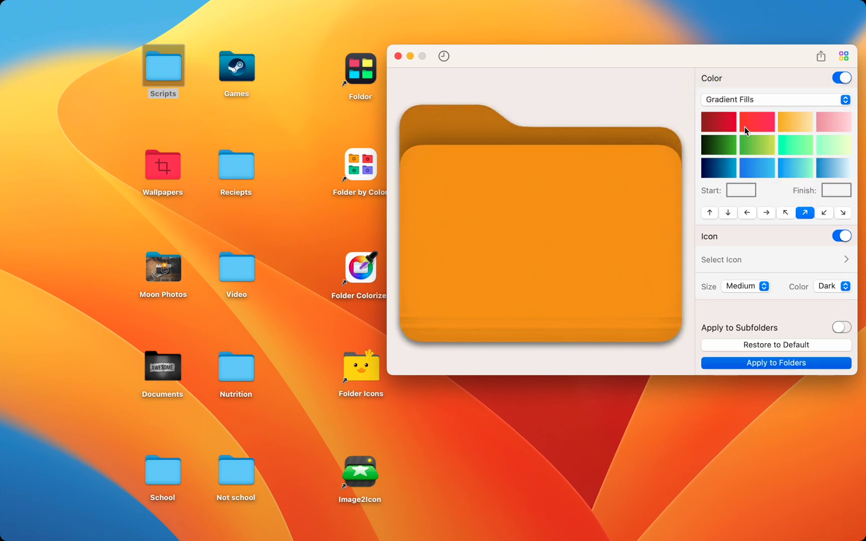
{"action": "left_click", "coordinate": [756, 123]}
{"action": "left_click", "coordinate": [831, 193]}
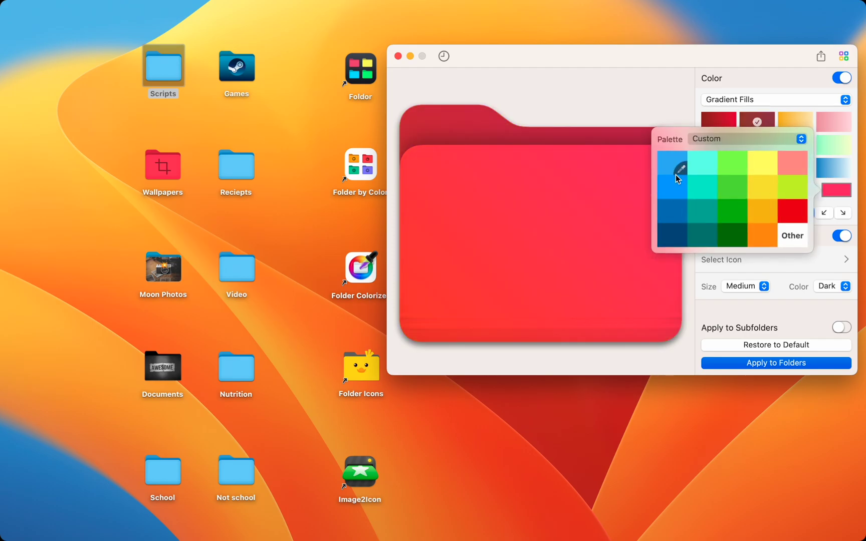
{"action": "left_click", "coordinate": [673, 188]}
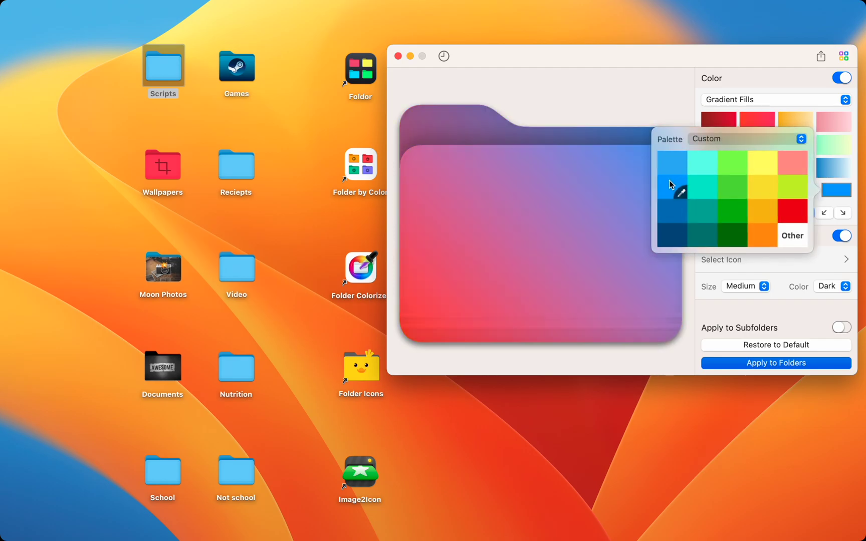
Step: Put the filled minus icon on the folder and set the icon size to Large
{"action": "left_click", "coordinate": [700, 269]}
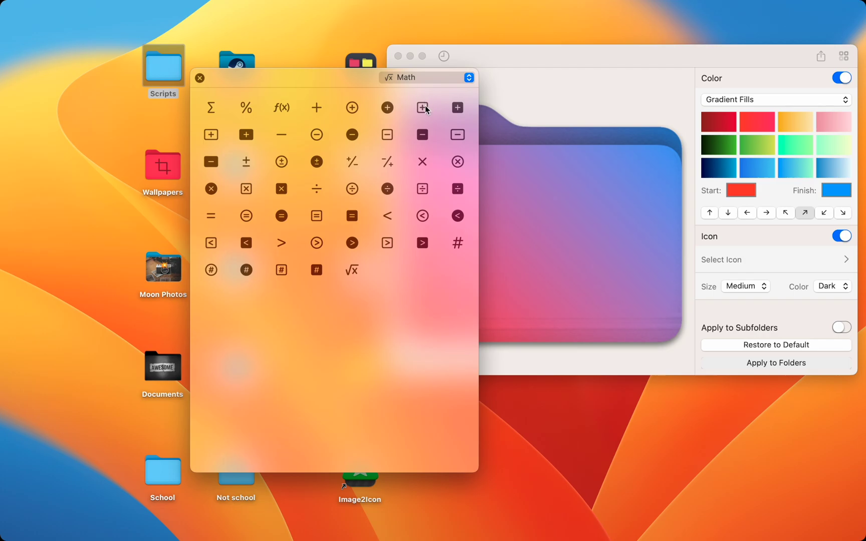
{"action": "left_click", "coordinate": [458, 108]}
{"action": "left_click", "coordinate": [458, 134]}
{"action": "left_click", "coordinate": [423, 134]}
{"action": "left_click", "coordinate": [199, 78]}
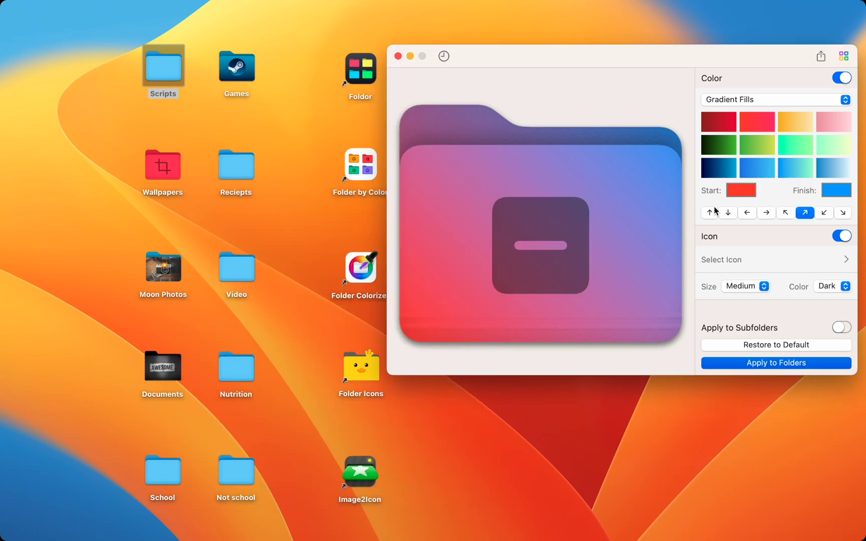
{"action": "left_click", "coordinate": [752, 286]}
{"action": "left_click", "coordinate": [737, 300]}
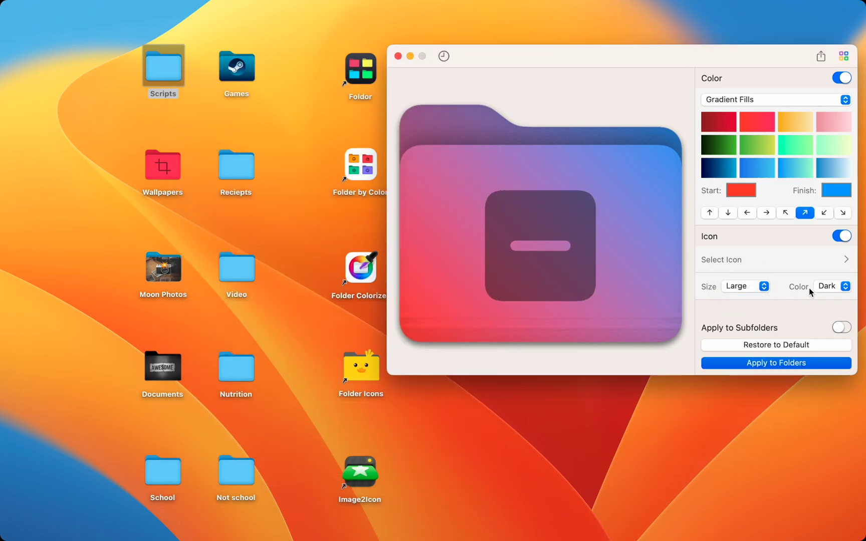
Step: Swap in the pen icon from App Icons and apply the design to Scripts
{"action": "left_click", "coordinate": [827, 266]}
{"action": "left_click", "coordinate": [461, 79]}
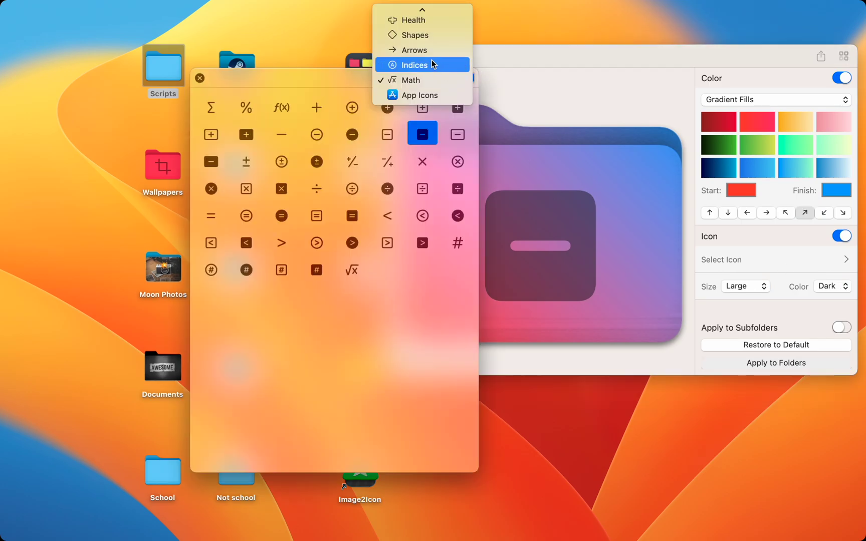
{"action": "left_click", "coordinate": [431, 61]}
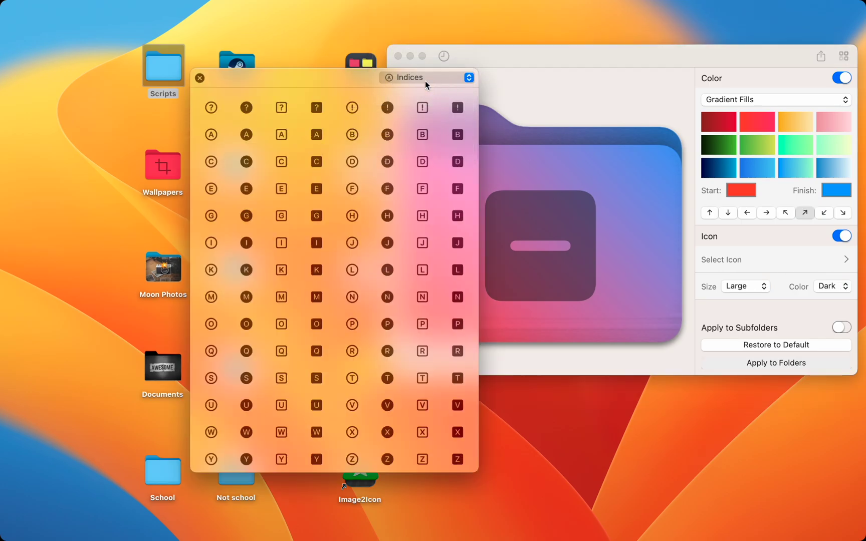
{"action": "left_click", "coordinate": [425, 79]}
{"action": "left_click", "coordinate": [419, 110]}
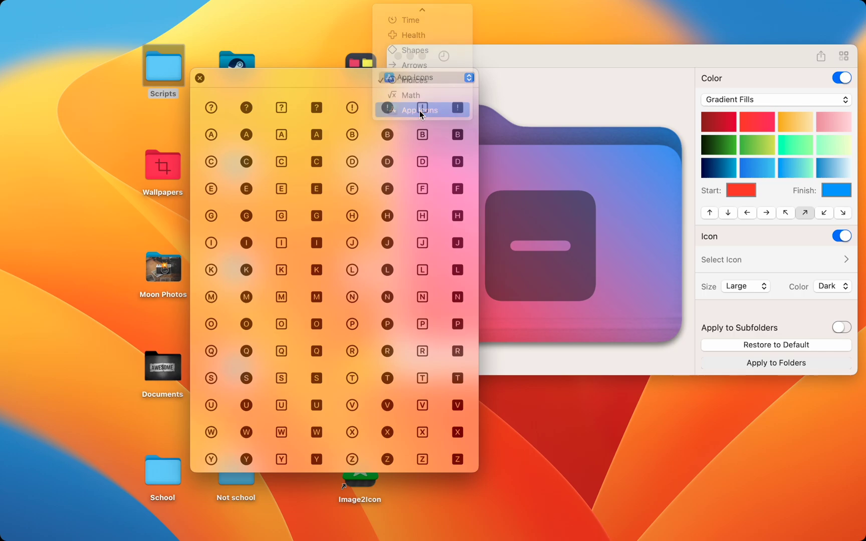
{"action": "left_click", "coordinate": [279, 134]}
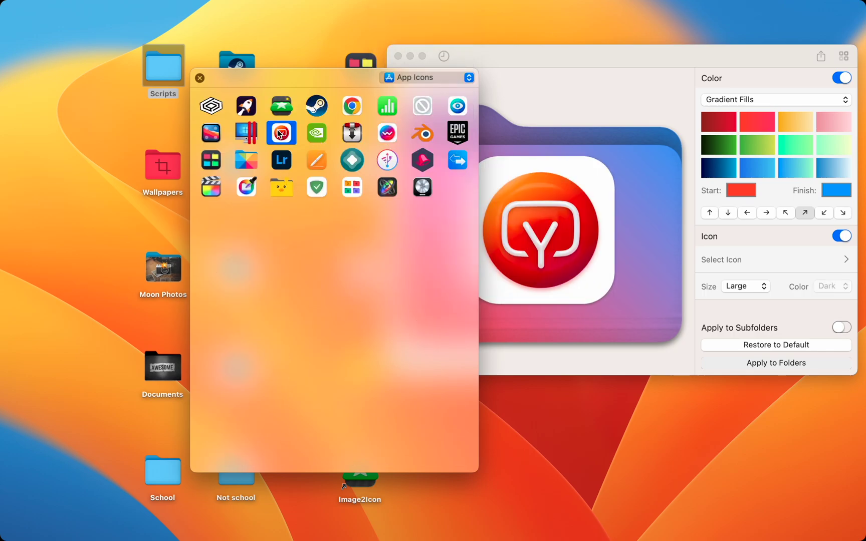
{"action": "left_click", "coordinate": [316, 164]}
{"action": "left_click", "coordinate": [199, 78]}
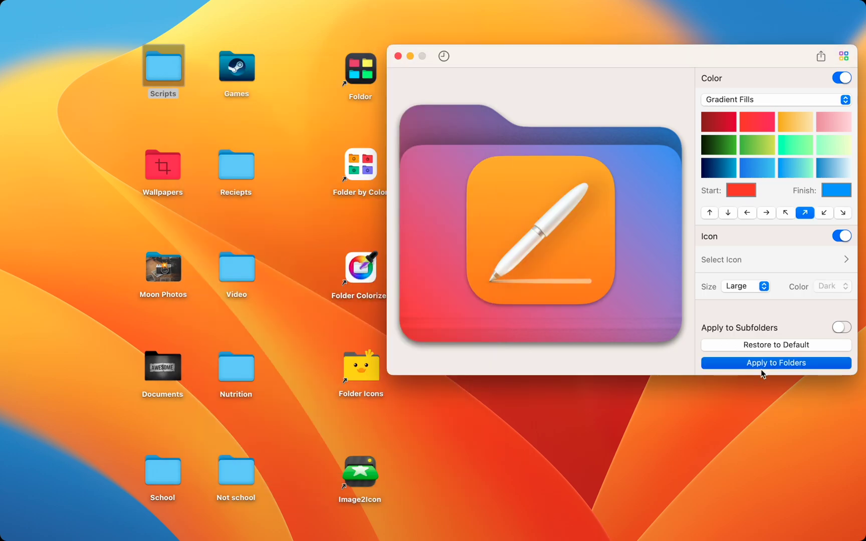
{"action": "left_click", "coordinate": [765, 367]}
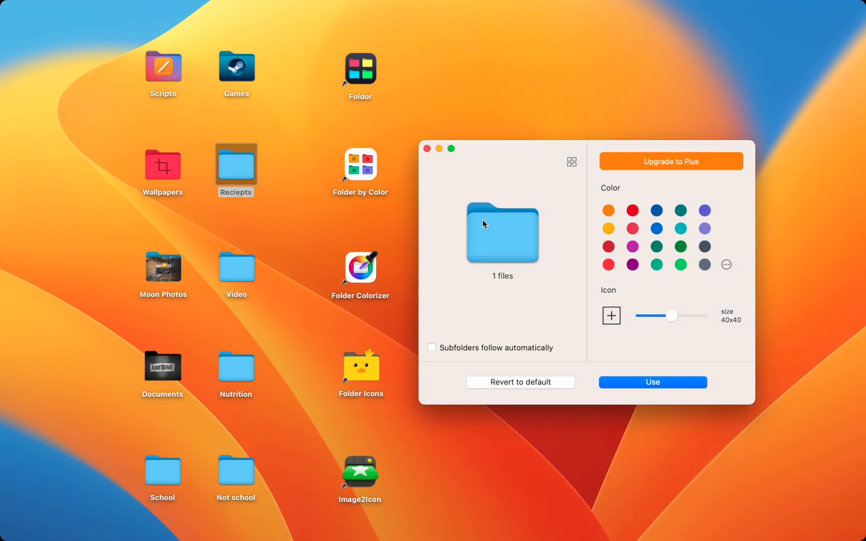
Step: Try orange, yellow, red, pink, magenta and dark green swatches, then pick a custom yellow-orange from the colour wheel
{"action": "left_click", "coordinate": [609, 211]}
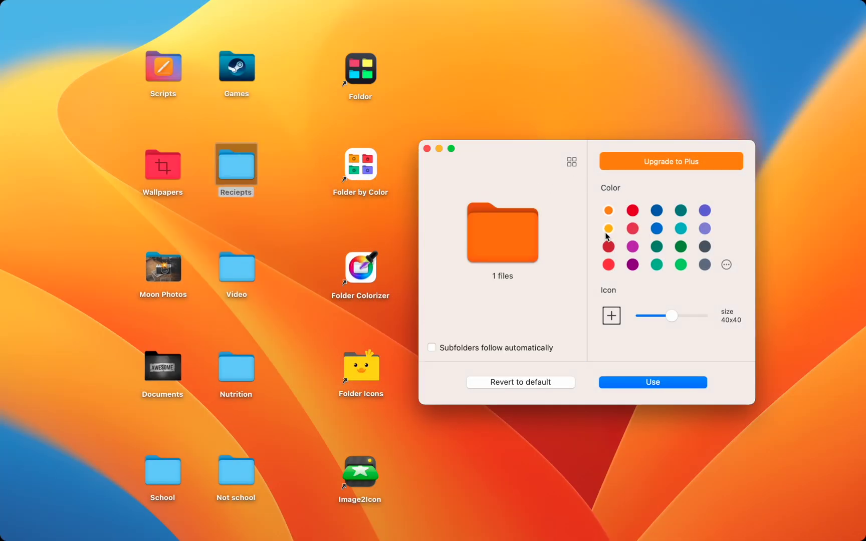
{"action": "left_click", "coordinate": [608, 229]}
{"action": "left_click", "coordinate": [608, 247]}
{"action": "left_click", "coordinate": [633, 212]}
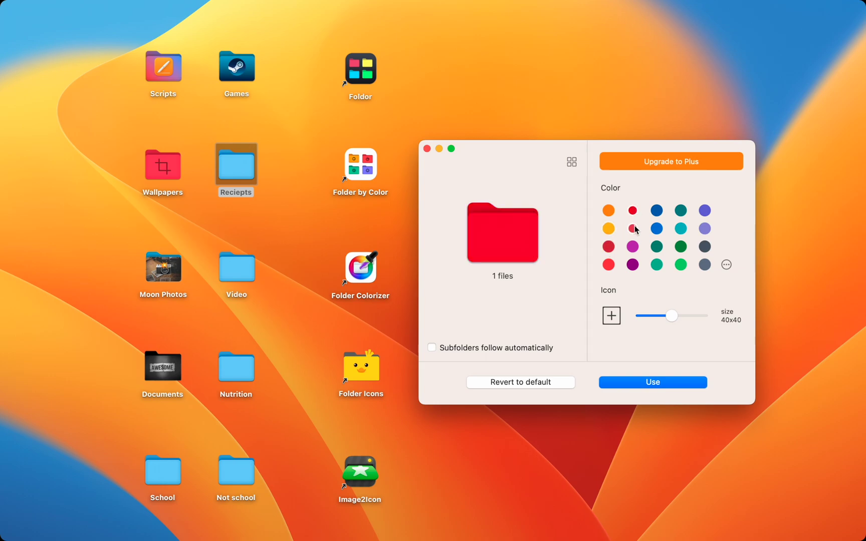
{"action": "left_click", "coordinate": [634, 229]}
{"action": "left_click", "coordinate": [634, 247]}
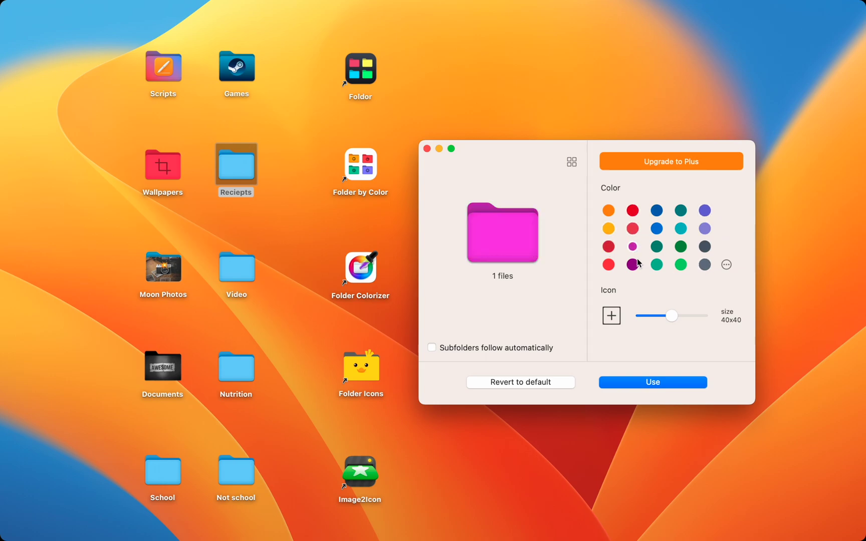
{"action": "left_click", "coordinate": [683, 247]}
{"action": "left_click", "coordinate": [727, 265]}
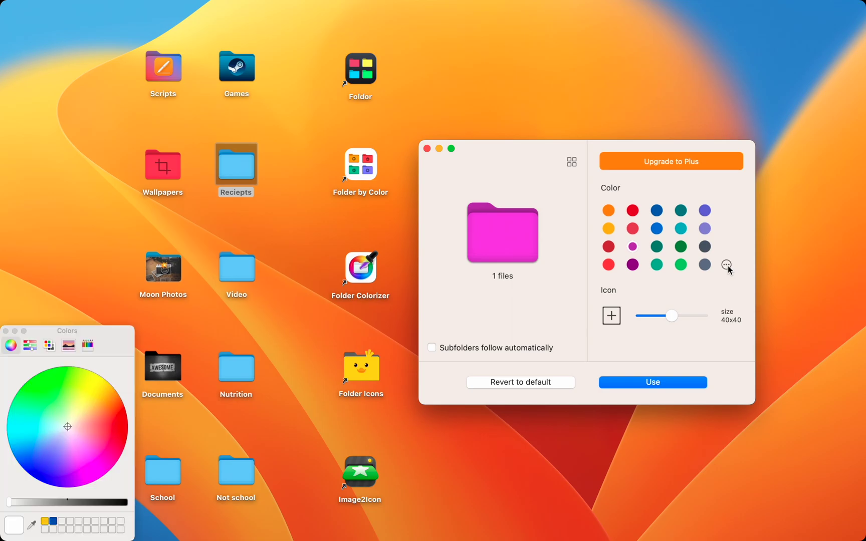
{"action": "left_click_drag", "start_coordinate": [89, 384], "coordinate": [100, 393]}
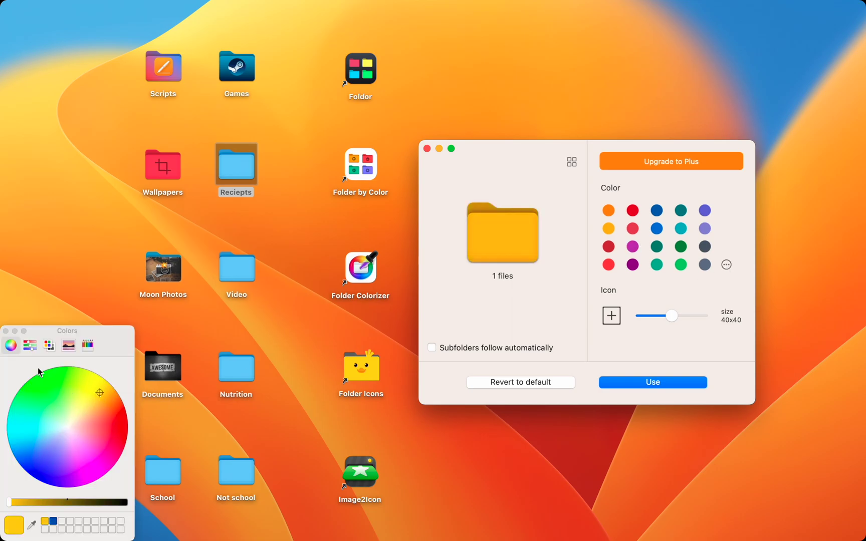
Step: Add the outlined bag icon to the folder and enlarge it to 48x48, dismissing a review request
{"action": "left_click", "coordinate": [6, 331]}
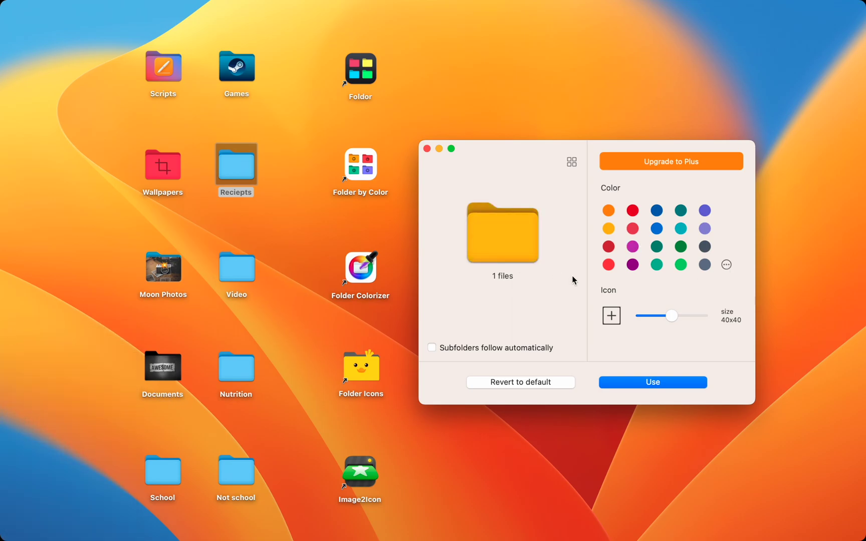
{"action": "left_click", "coordinate": [612, 314]}
{"action": "left_click", "coordinate": [499, 168]}
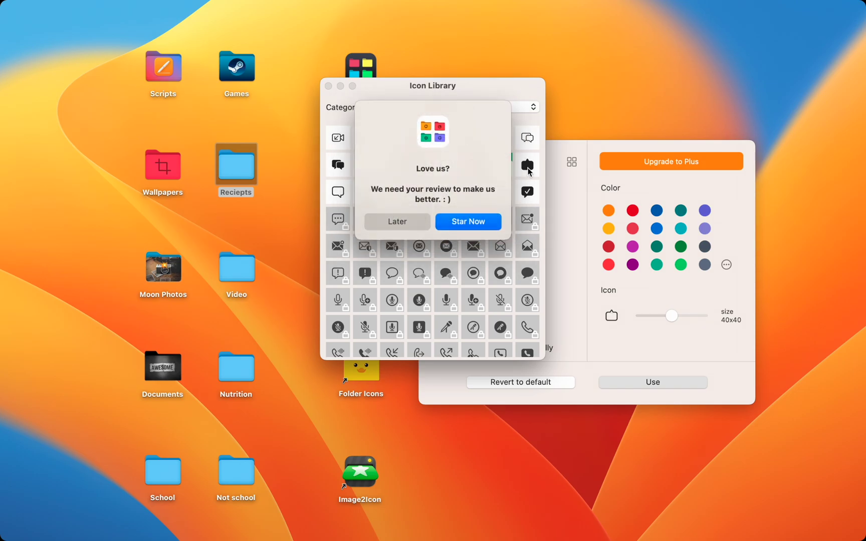
{"action": "left_click", "coordinate": [427, 222]}
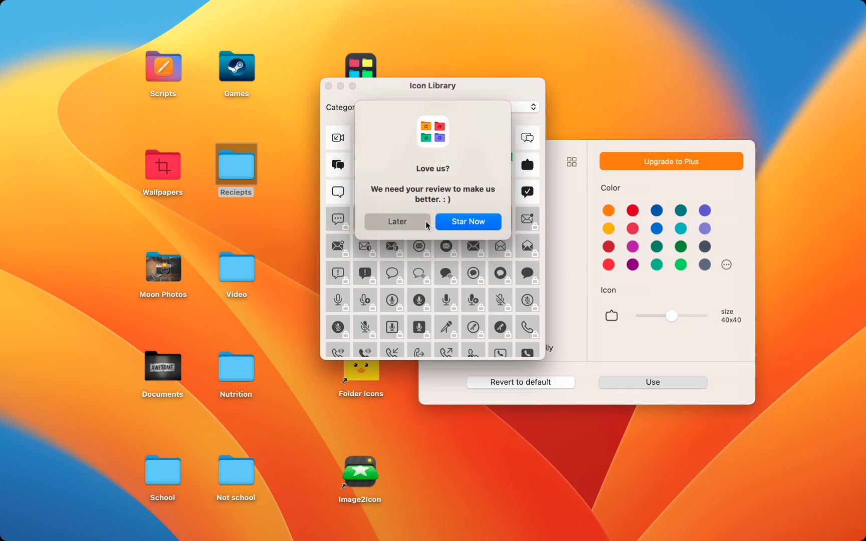
{"action": "left_click", "coordinate": [592, 292]}
{"action": "mouse_move", "coordinate": [665, 318]}
{"action": "left_mouse_down"}
{"action": "mouse_move", "coordinate": [656, 317]}
{"action": "mouse_move", "coordinate": [683, 317]}
{"action": "mouse_move", "coordinate": [674, 317]}
{"action": "left_mouse_up"}
Step: Apply the yellow icon to the Reciepts folder and dismiss the review popup
{"action": "left_click", "coordinate": [329, 87]}
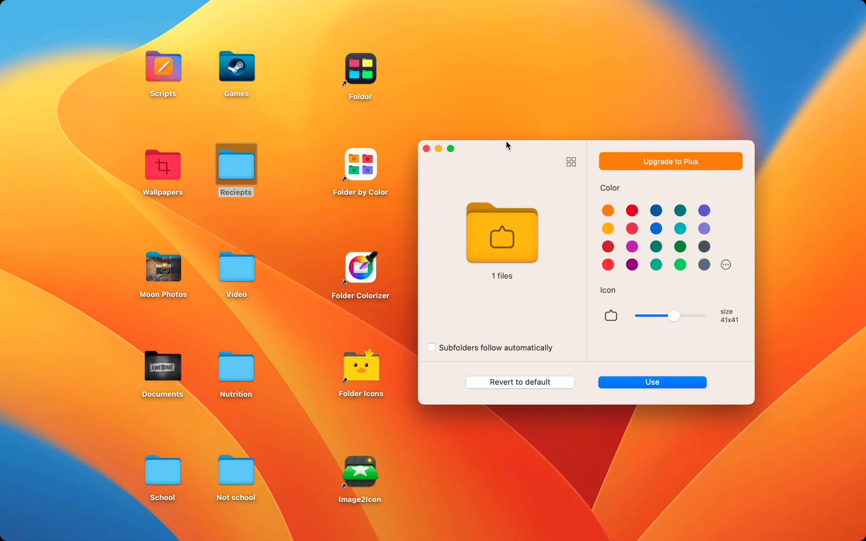
{"action": "left_click", "coordinate": [624, 379]}
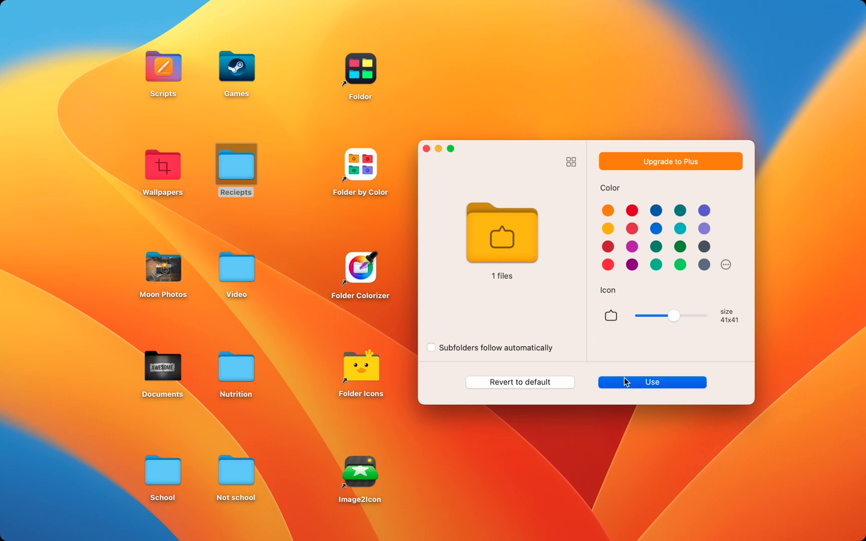
{"action": "left_click", "coordinate": [404, 220]}
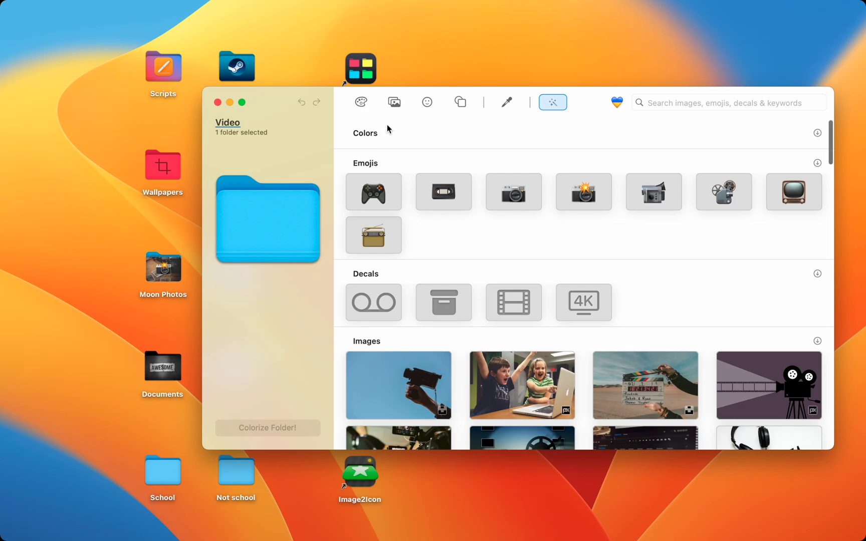
Step: Browse Folder Colorizer's colour, emoji, decal, picture and custom-colour options
{"action": "left_click", "coordinate": [363, 102]}
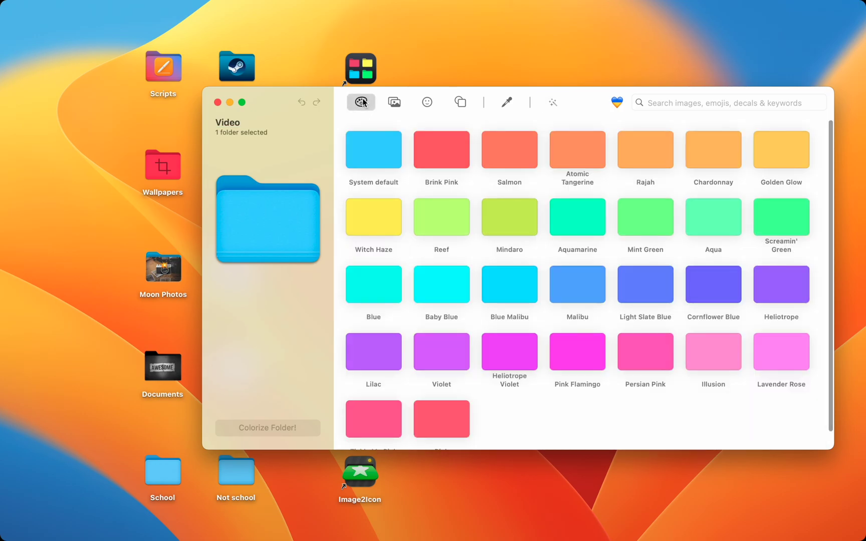
{"action": "left_click", "coordinate": [427, 102]}
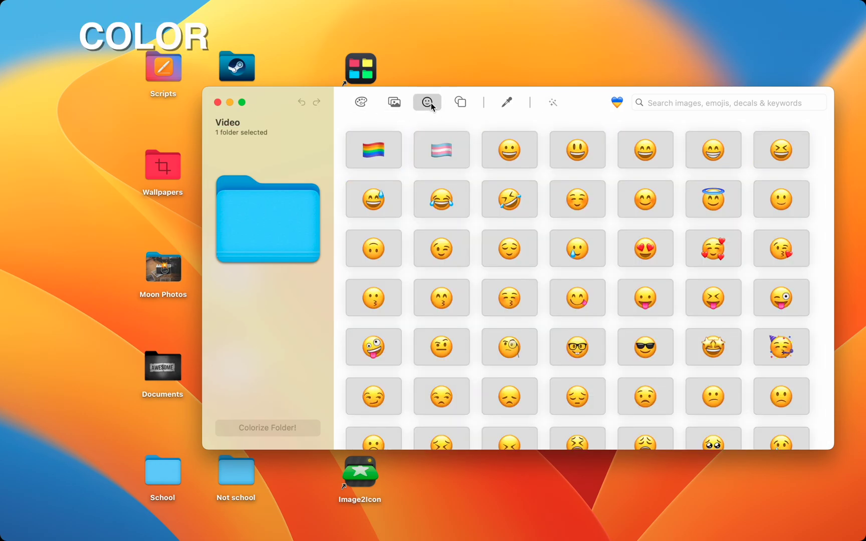
{"action": "left_click", "coordinate": [461, 103]}
{"action": "left_click", "coordinate": [395, 103]}
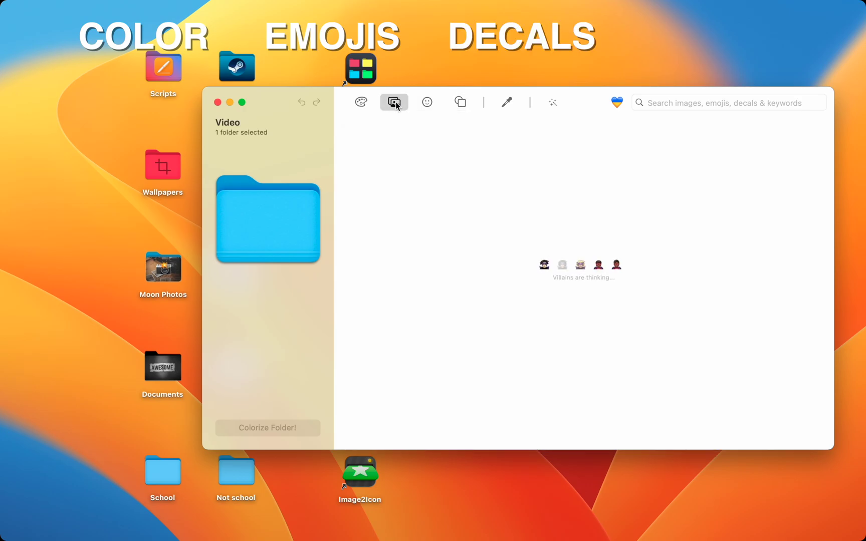
{"action": "scroll", "coordinate": [438, 234], "scroll_direction": "down", "scroll_amount": 5}
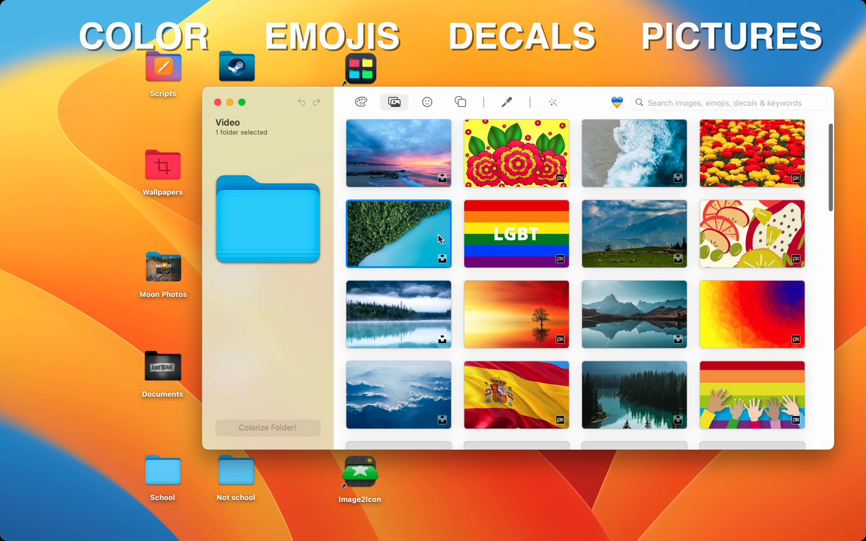
{"action": "scroll", "coordinate": [438, 235], "scroll_direction": "up", "scroll_amount": 3}
{"action": "left_click", "coordinate": [507, 102]}
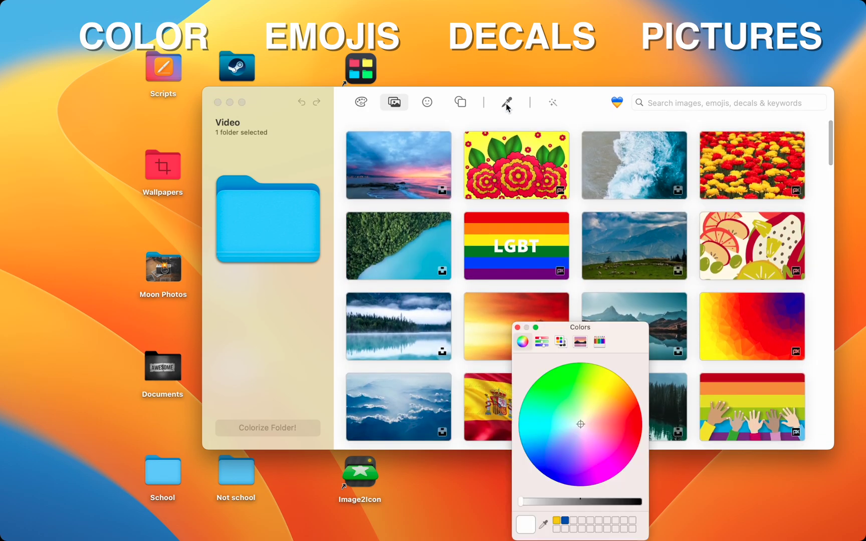
{"action": "left_click", "coordinate": [517, 327]}
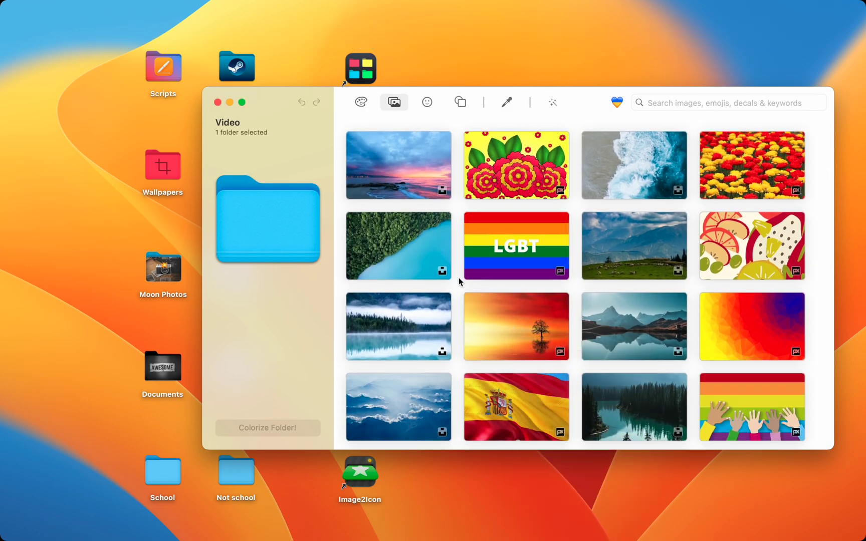
Step: Apply the red and yellow flower picture with a grinning face emoji to the Video folder
{"action": "left_click", "coordinate": [694, 104]}
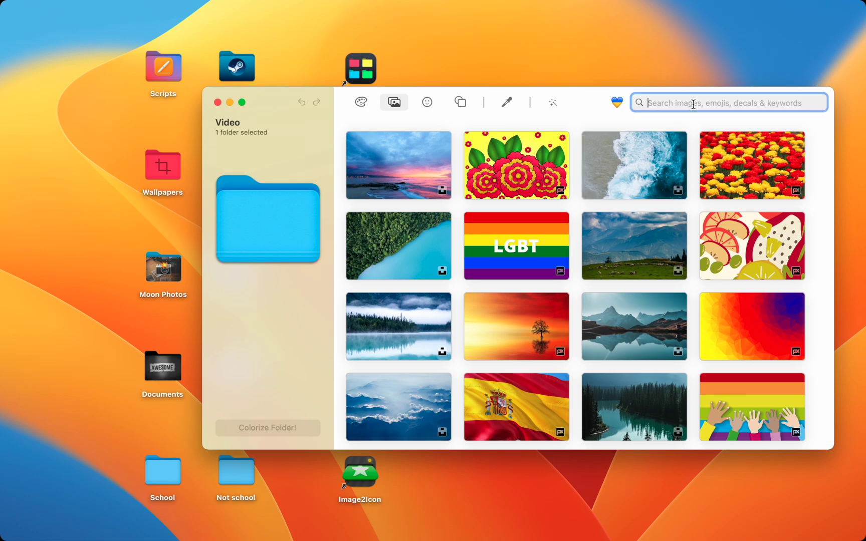
{"action": "left_click", "coordinate": [727, 161]}
{"action": "left_click", "coordinate": [427, 102]}
{"action": "left_click", "coordinate": [520, 150]}
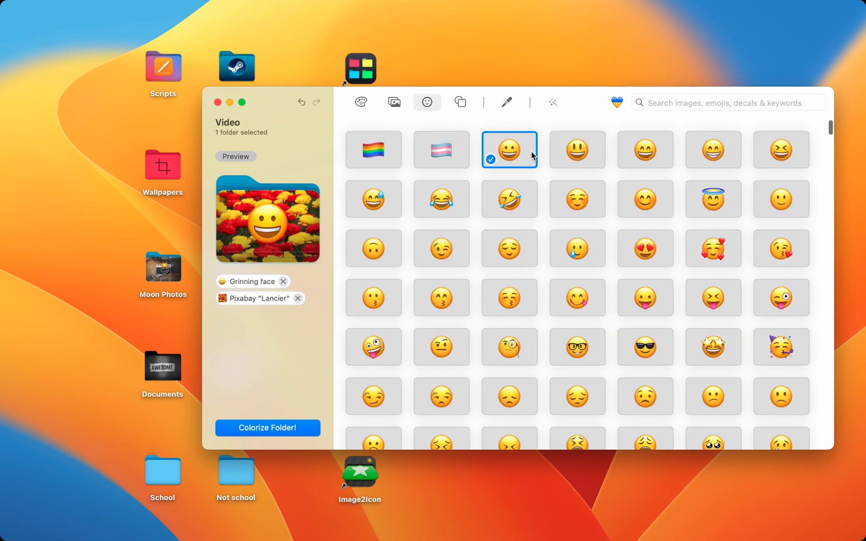
{"action": "left_click", "coordinate": [277, 426]}
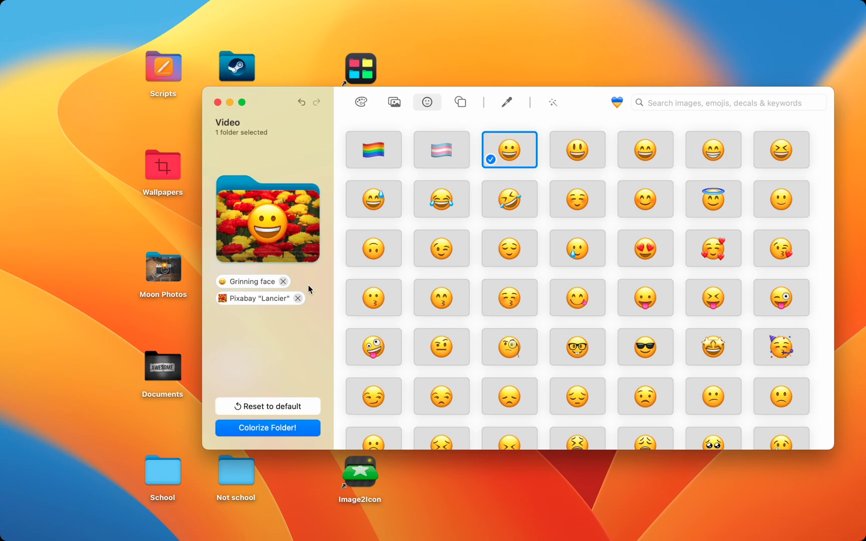
Step: Tint the Video folder Brink Pink and move the window aside to see it
{"action": "left_click", "coordinate": [361, 102]}
{"action": "left_click", "coordinate": [429, 147]}
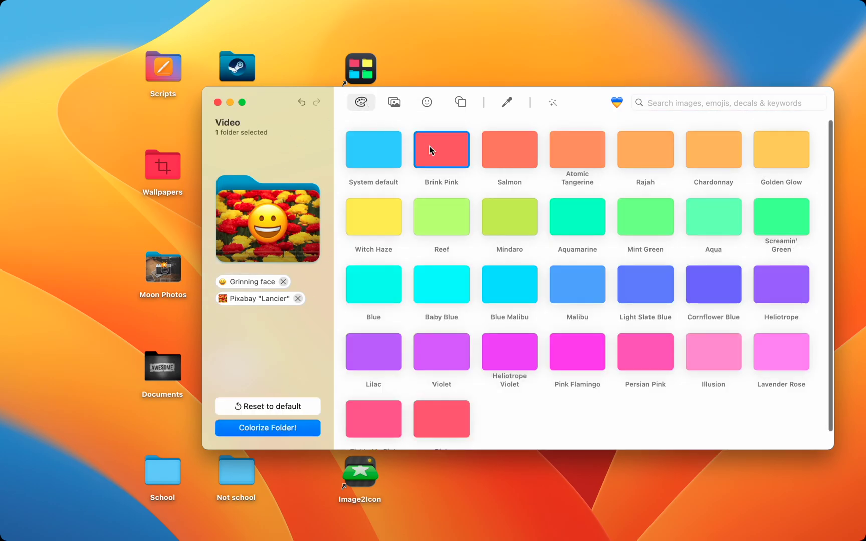
{"action": "left_click", "coordinate": [273, 429]}
{"action": "left_click_drag", "start_coordinate": [221, 92], "coordinate": [331, 78]}
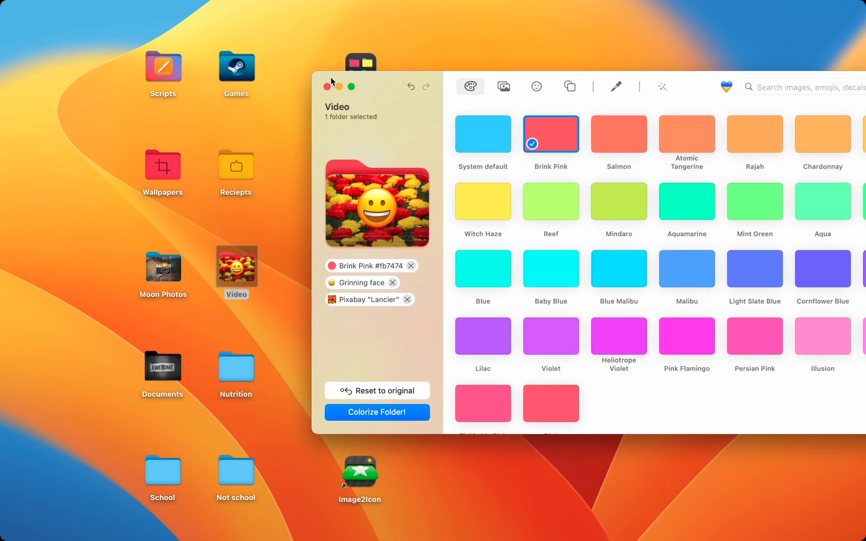
Step: Replace the grinning face with the heart-eyes emoji and reapply to Video
{"action": "left_click", "coordinate": [537, 87]}
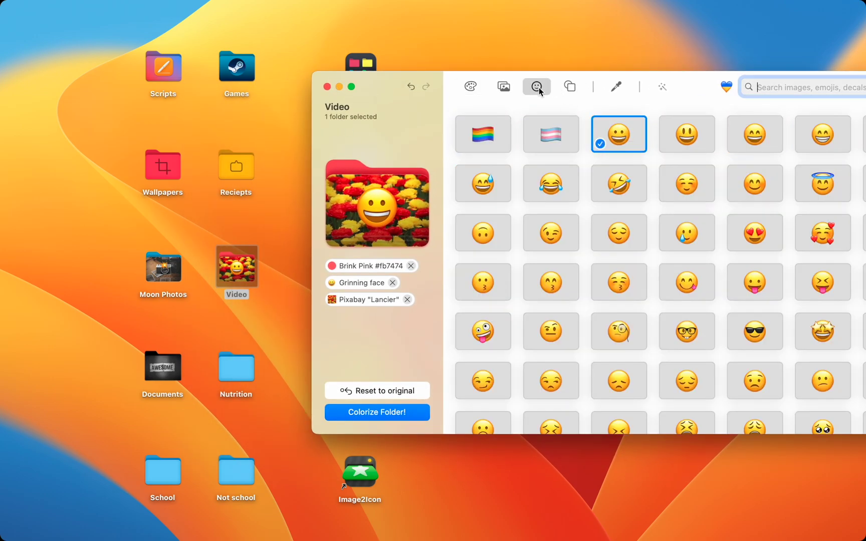
{"action": "left_click", "coordinate": [754, 231]}
{"action": "left_click", "coordinate": [376, 415]}
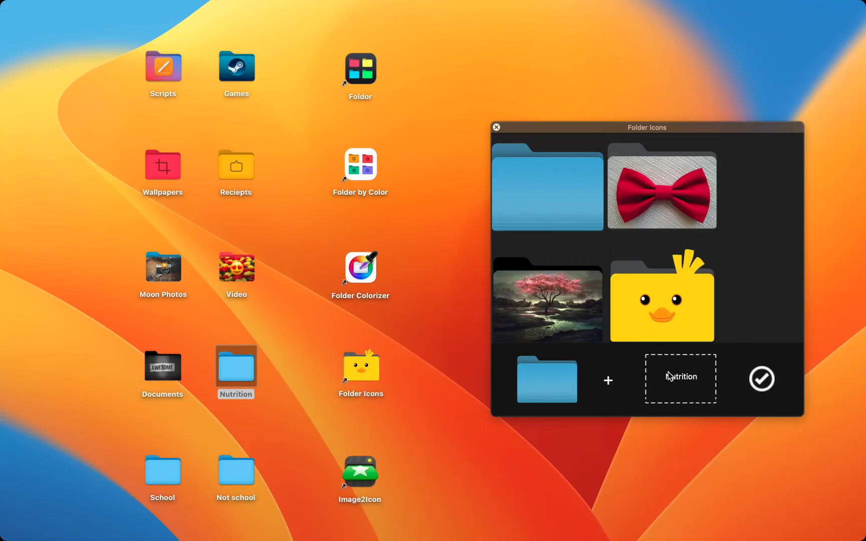
Step: Preview the duck, sports car, forest, I'm Ready coffee and pink face folder designs
{"action": "scroll", "coordinate": [640, 249], "scroll_direction": "down", "scroll_amount": 2}
{"action": "left_click", "coordinate": [667, 219]}
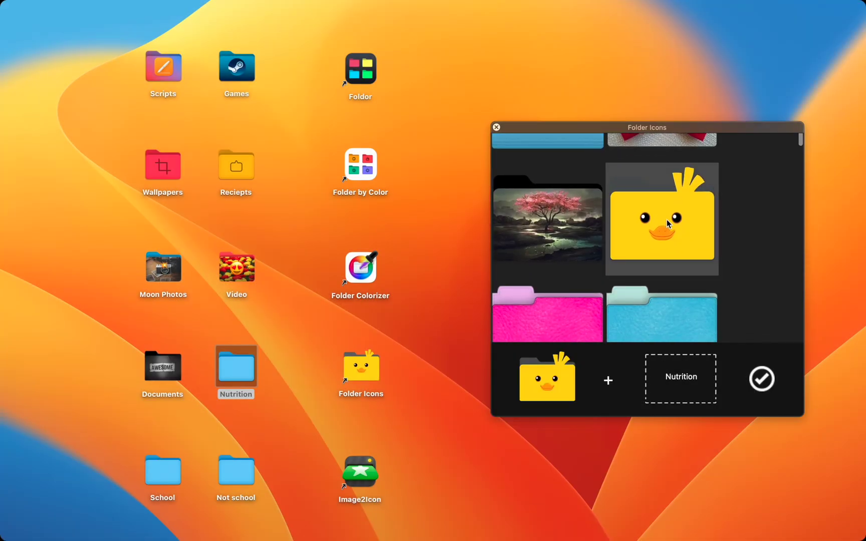
{"action": "scroll", "coordinate": [667, 219], "scroll_direction": "down", "scroll_amount": 8}
{"action": "left_click", "coordinate": [655, 220]}
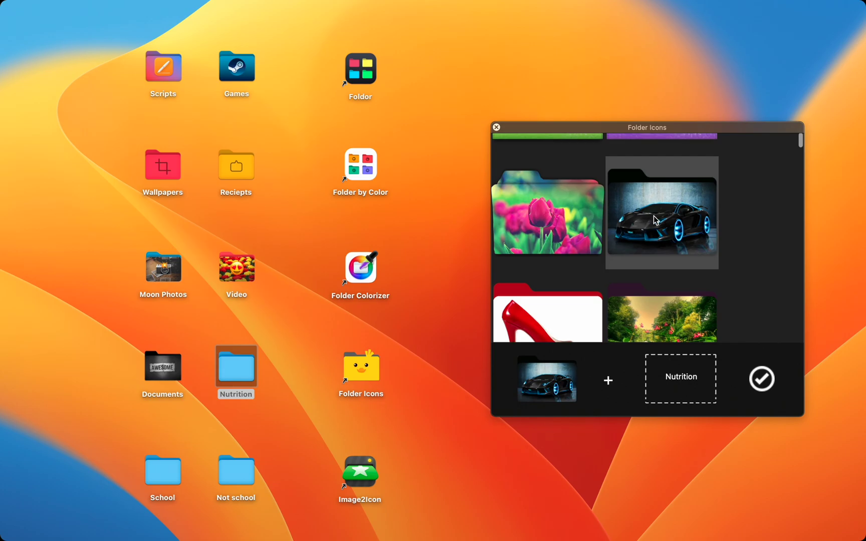
{"action": "scroll", "coordinate": [655, 220], "scroll_direction": "down", "scroll_amount": 3}
{"action": "left_click", "coordinate": [654, 216]}
{"action": "scroll", "coordinate": [654, 216], "scroll_direction": "down", "scroll_amount": 3}
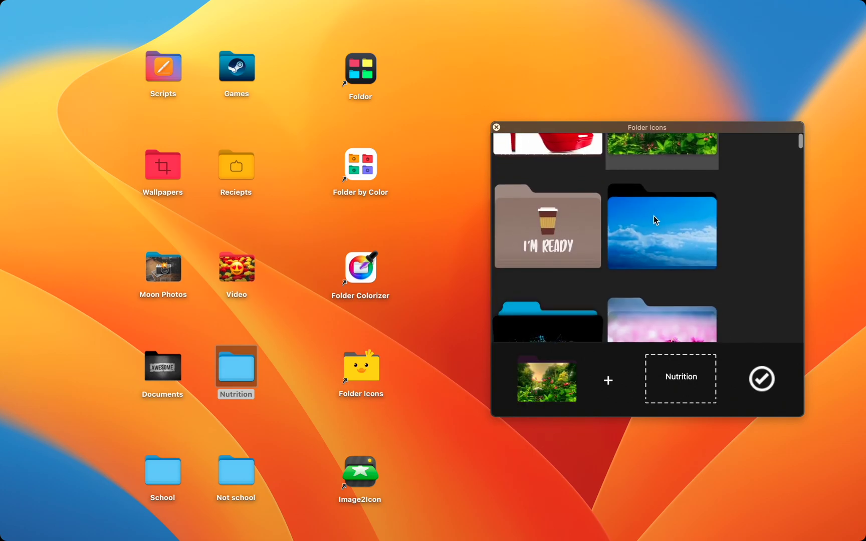
{"action": "left_click", "coordinate": [554, 236]}
{"action": "scroll", "coordinate": [555, 236], "scroll_direction": "down", "scroll_amount": 8}
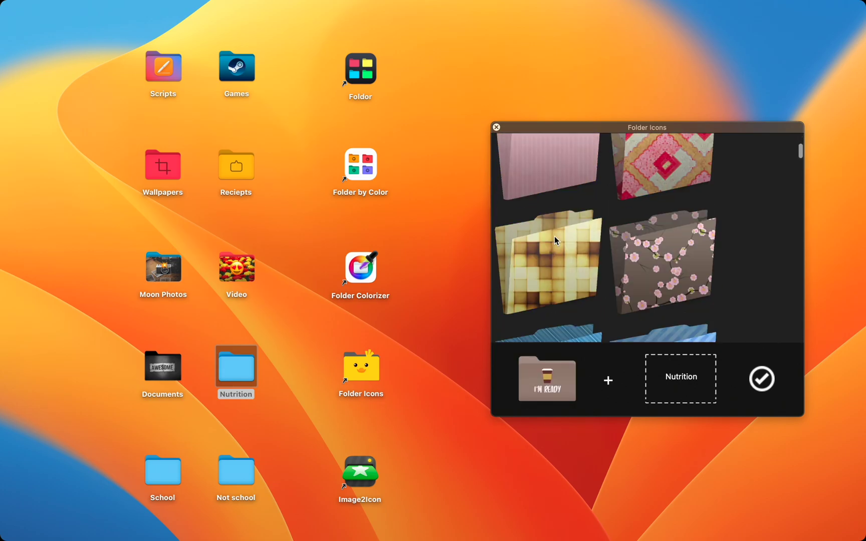
{"action": "scroll", "coordinate": [554, 236], "scroll_direction": "down", "scroll_amount": 10}
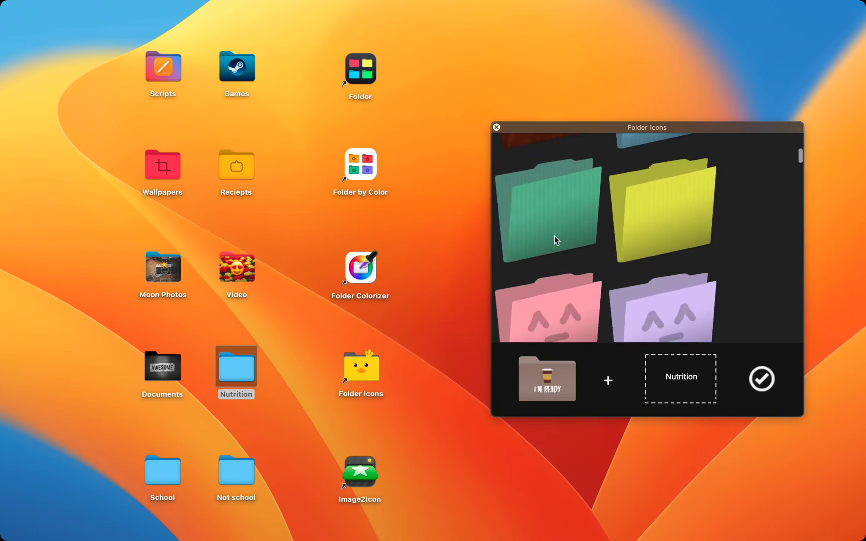
{"action": "scroll", "coordinate": [554, 236], "scroll_direction": "down", "scroll_amount": 3}
{"action": "left_click", "coordinate": [555, 237]}
{"action": "scroll", "coordinate": [555, 236], "scroll_direction": "down", "scroll_amount": 6}
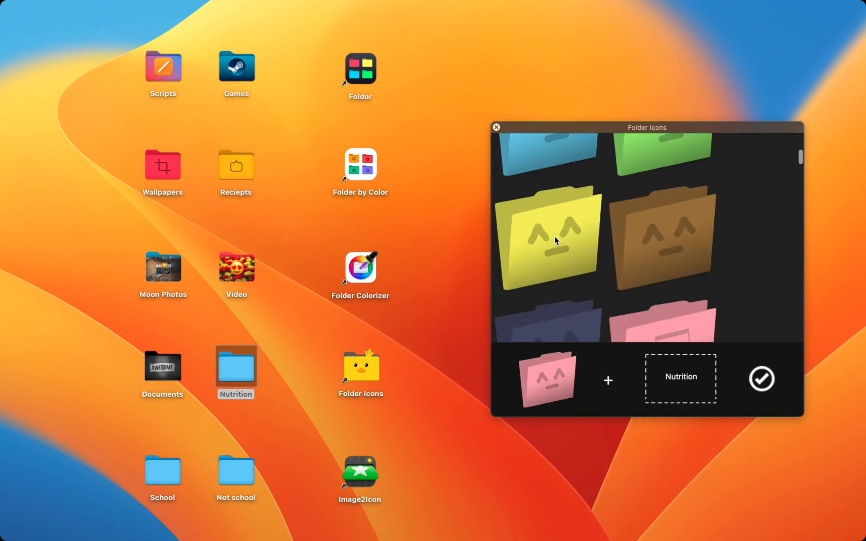
{"action": "scroll", "coordinate": [555, 236], "scroll_direction": "down", "scroll_amount": 2}
Step: After previewing the music icons, apply the red-orange streaked wooden icon to Nutrition
{"action": "left_click", "coordinate": [555, 259]}
{"action": "left_click", "coordinate": [642, 257]}
{"action": "scroll", "coordinate": [642, 256], "scroll_direction": "down", "scroll_amount": 5}
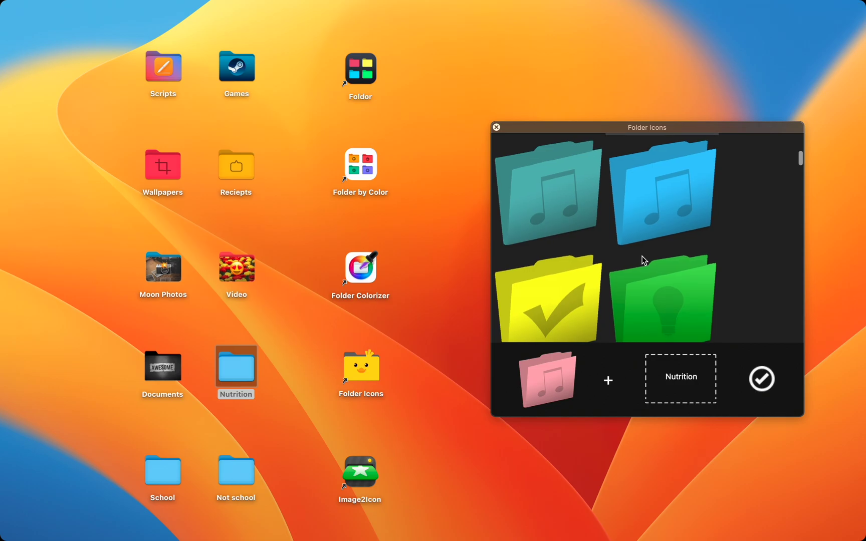
{"action": "scroll", "coordinate": [642, 257], "scroll_direction": "down", "scroll_amount": 10}
{"action": "left_click", "coordinate": [642, 257]}
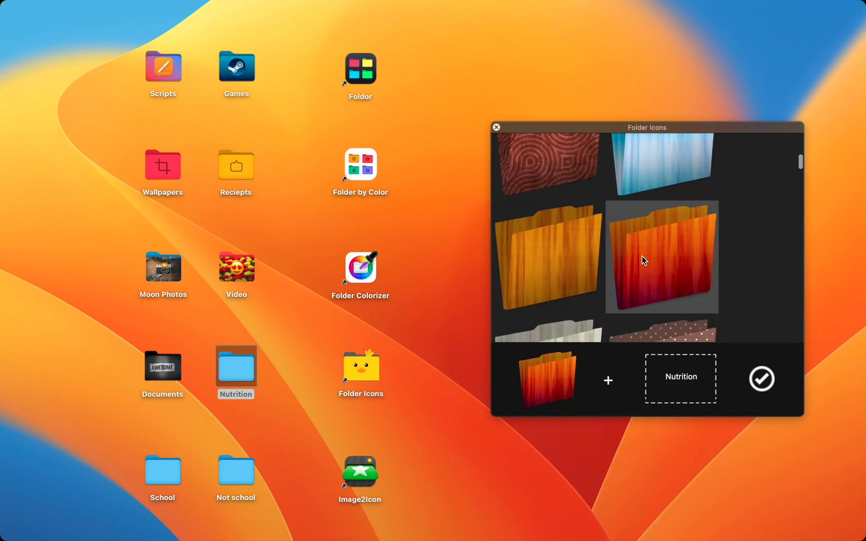
{"action": "left_click", "coordinate": [772, 383]}
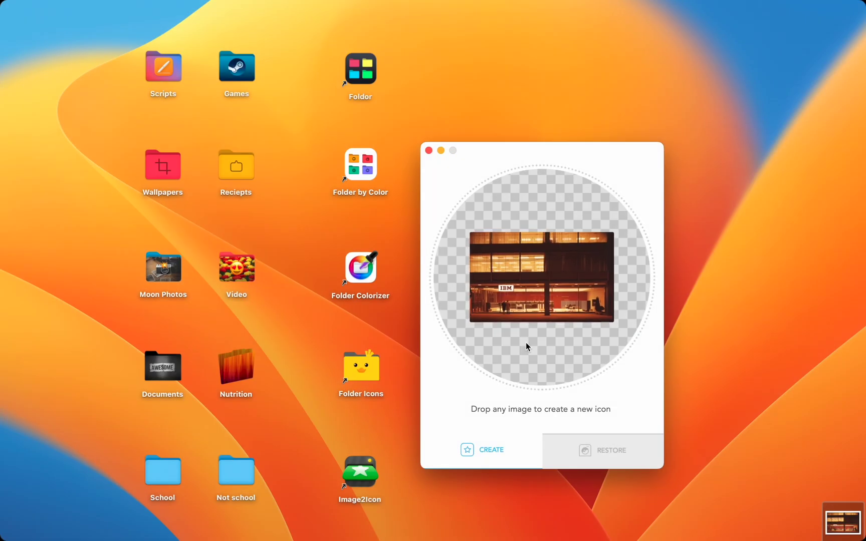
Step: Put the photo on the Cartridge template, then rotate and zoom it inside the cartridge
{"action": "scroll", "coordinate": [701, 281], "scroll_direction": "down", "scroll_amount": 15}
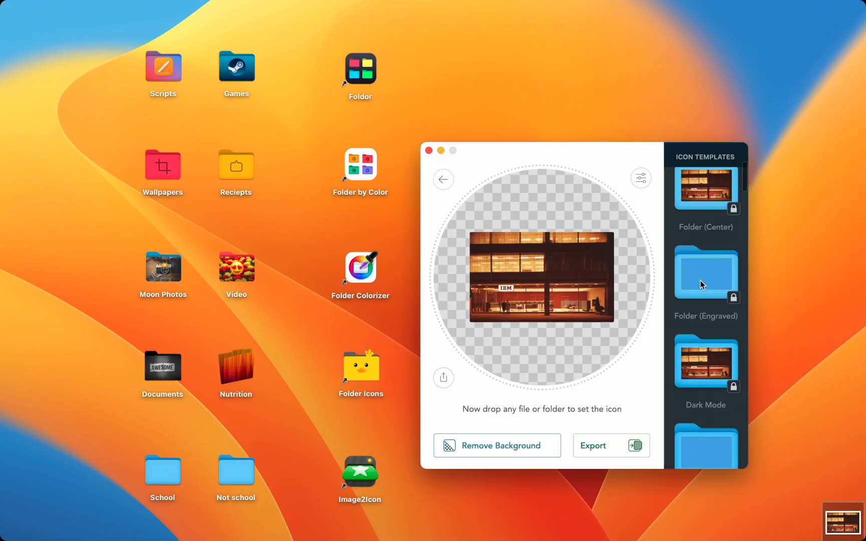
{"action": "left_click", "coordinate": [705, 407]}
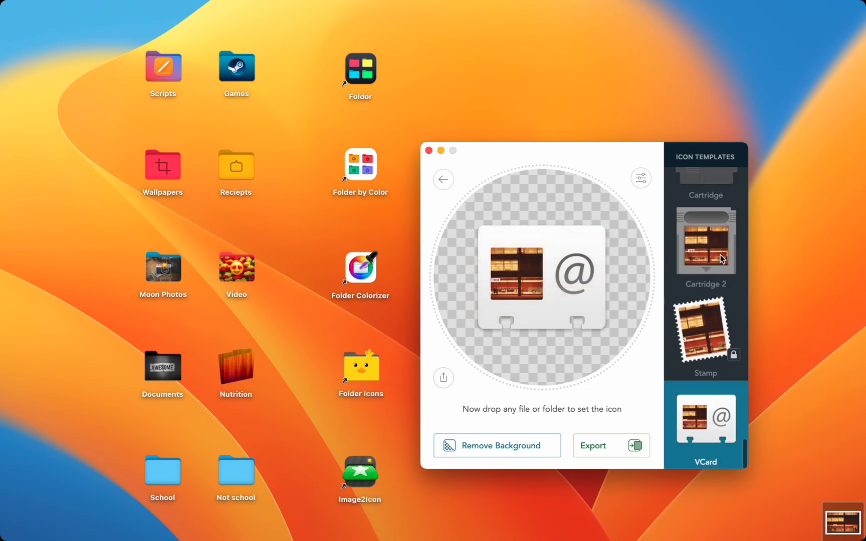
{"action": "left_click", "coordinate": [706, 246]}
{"action": "left_click", "coordinate": [702, 197]}
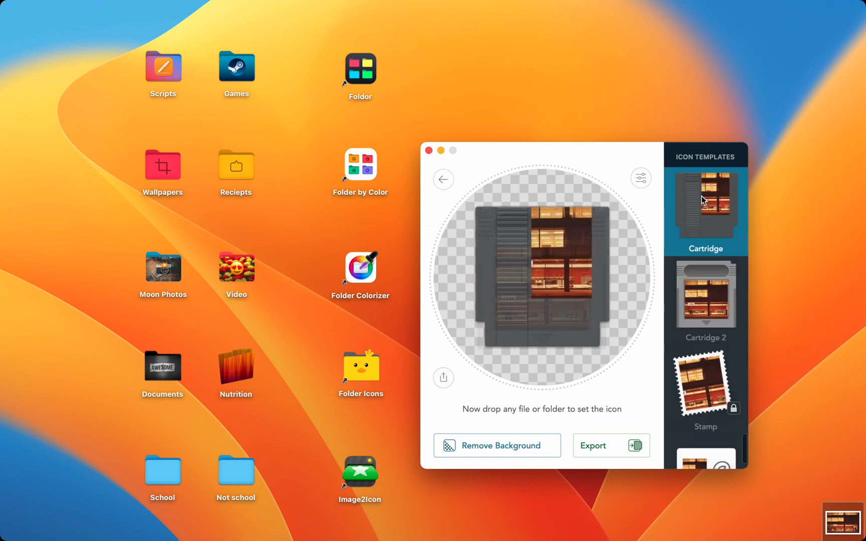
{"action": "left_click", "coordinate": [643, 179]}
{"action": "mouse_move", "coordinate": [734, 212]}
{"action": "left_mouse_down"}
{"action": "mouse_move", "coordinate": [749, 211]}
{"action": "mouse_move", "coordinate": [722, 213]}
{"action": "mouse_move", "coordinate": [737, 212]}
{"action": "left_mouse_up"}
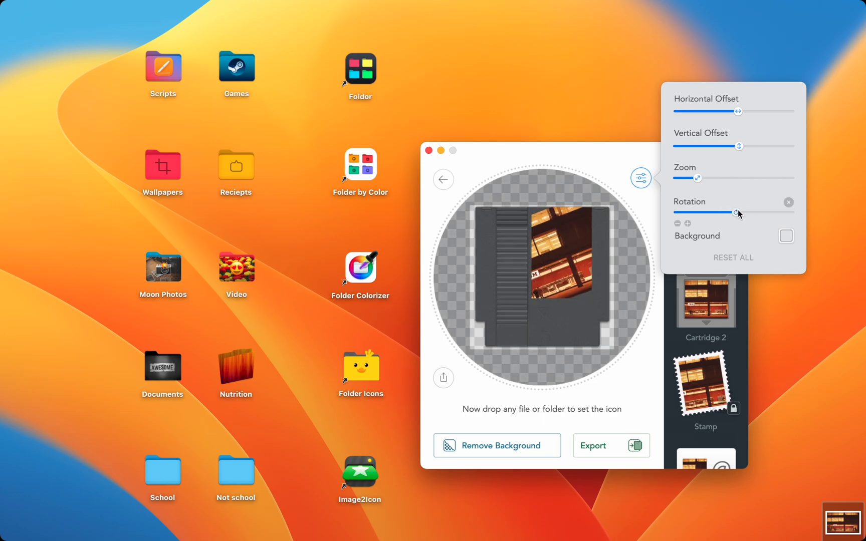
{"action": "left_click_drag", "start_coordinate": [702, 174], "coordinate": [705, 176]}
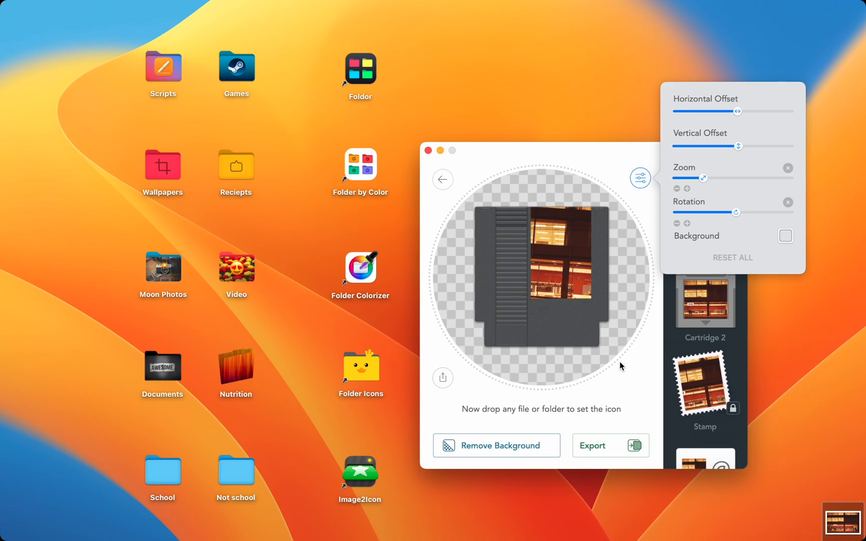
Step: Export the icon as a folder to the Desktop and place it beside Not school
{"action": "left_click", "coordinate": [610, 445]}
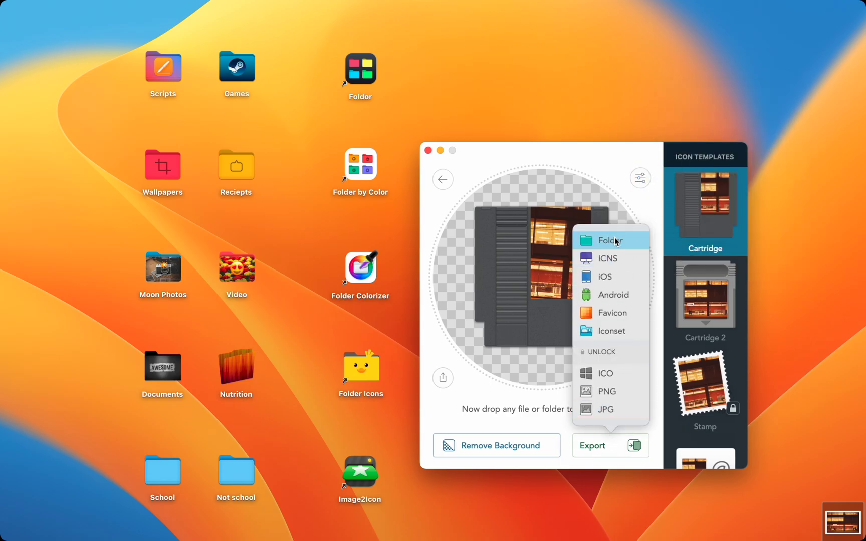
{"action": "left_click", "coordinate": [614, 240]}
{"action": "left_click", "coordinate": [514, 203]}
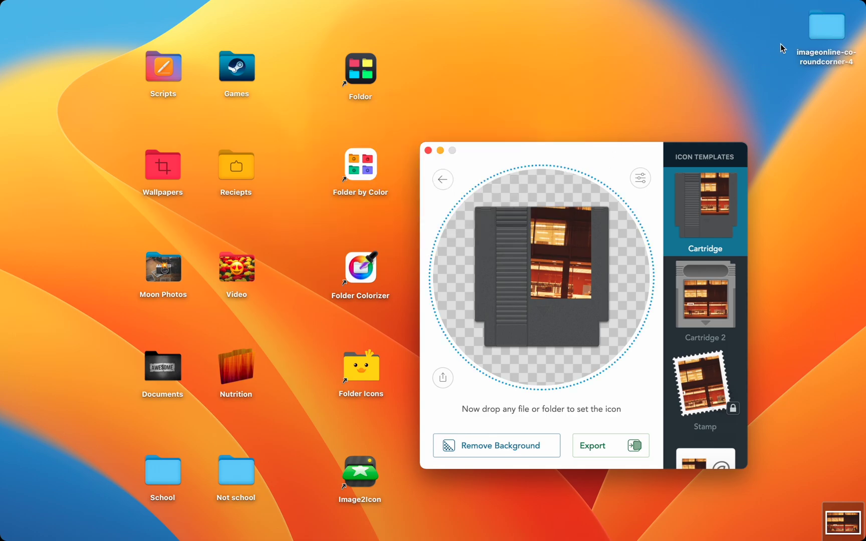
{"action": "left_click_drag", "start_coordinate": [827, 27], "coordinate": [284, 471]}
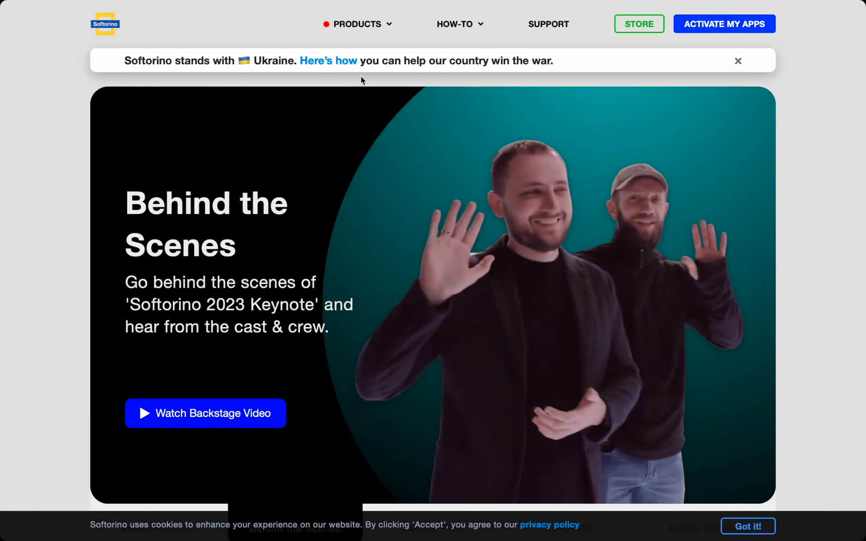
Step: Go to the Folder Colorizer for Mac page from PRODUCTS and start its free download
{"action": "left_click", "coordinate": [373, 28]}
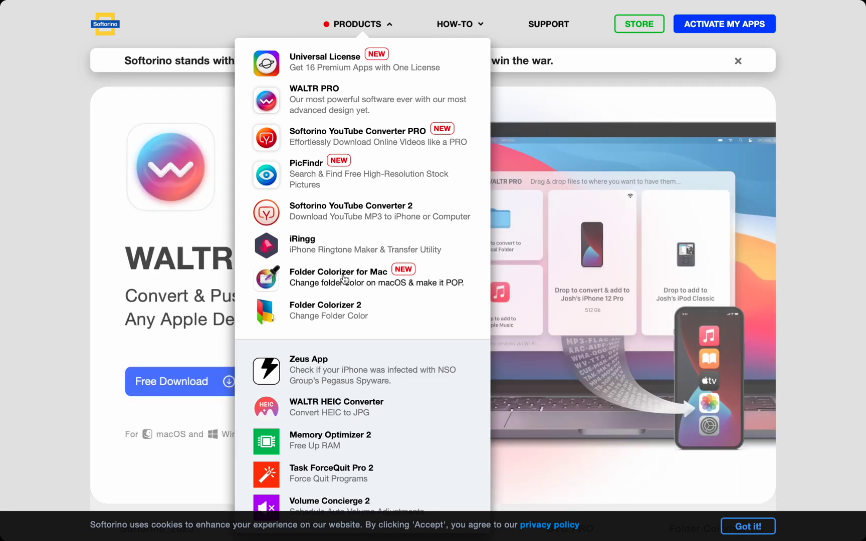
{"action": "left_click", "coordinate": [344, 279]}
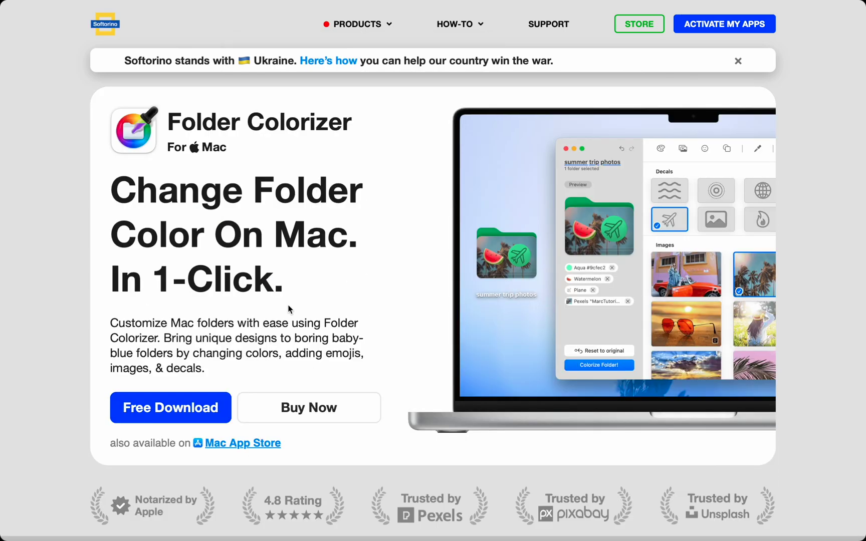
{"action": "left_click", "coordinate": [158, 409]}
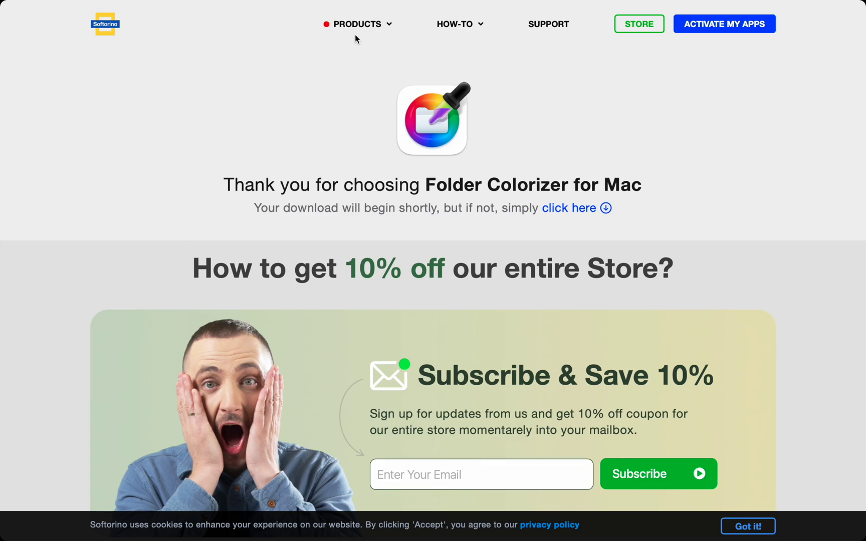
Step: Open Universal License from PRODUCTS and scroll through the app cards and back up
{"action": "mouse_move", "coordinate": [358, 24]}
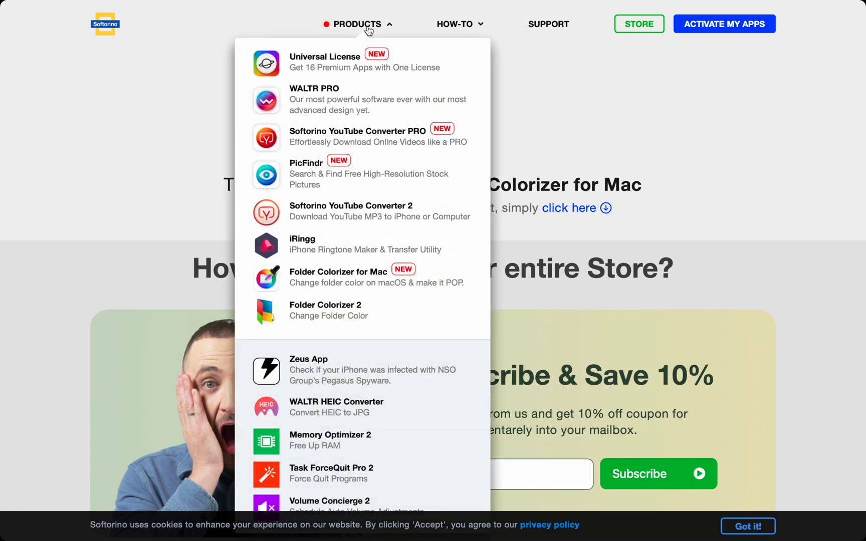
{"action": "left_click", "coordinate": [326, 62]}
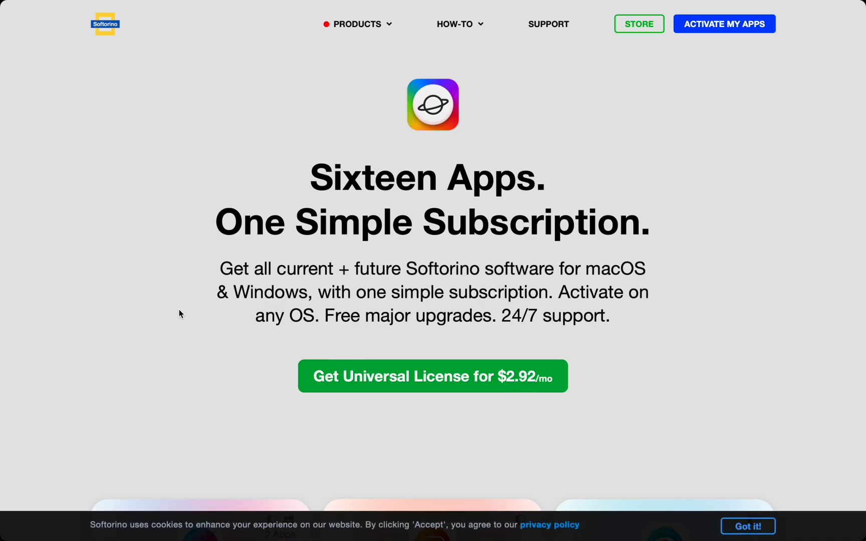
{"action": "scroll", "coordinate": [179, 311], "scroll_direction": "down", "scroll_amount": 3}
{"action": "scroll", "coordinate": [179, 313], "scroll_direction": "down", "scroll_amount": 5}
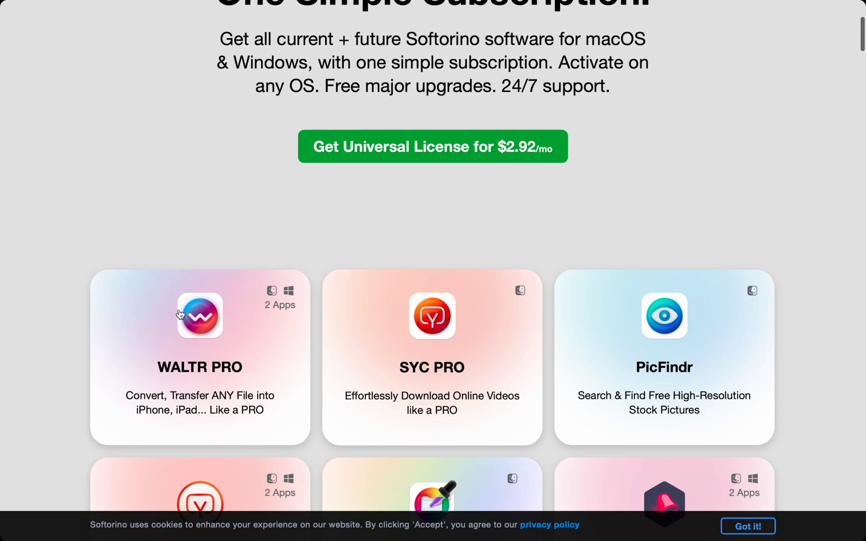
{"action": "scroll", "coordinate": [179, 311], "scroll_direction": "down", "scroll_amount": 4}
{"action": "scroll", "coordinate": [180, 314], "scroll_direction": "down", "scroll_amount": 4}
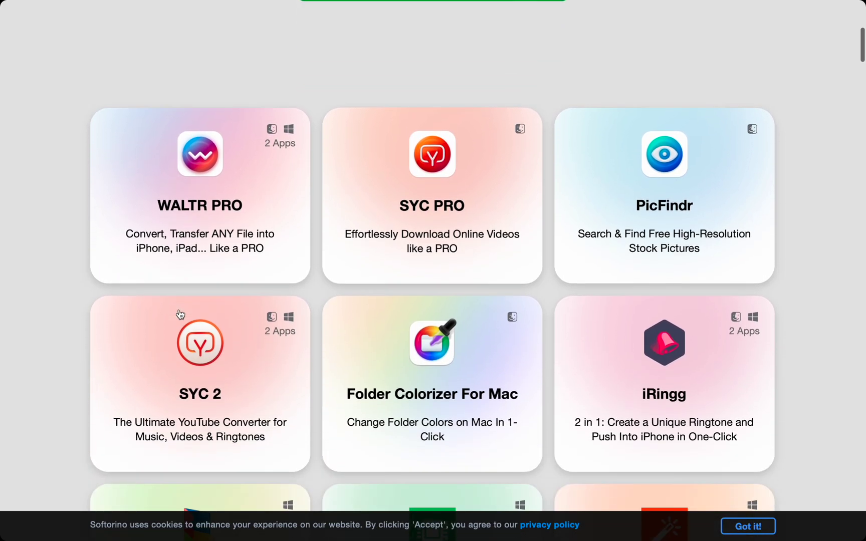
{"action": "scroll", "coordinate": [179, 314], "scroll_direction": "down", "scroll_amount": 3}
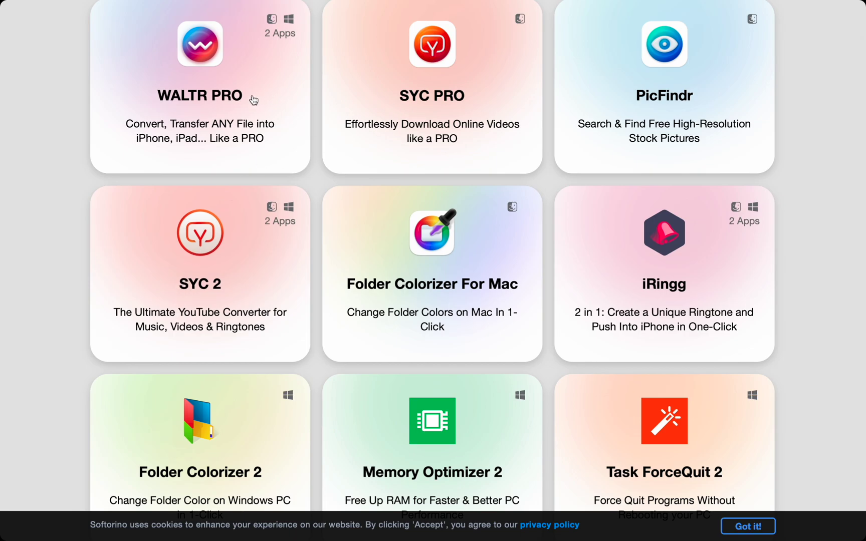
{"action": "scroll", "coordinate": [254, 100], "scroll_direction": "down", "scroll_amount": 7}
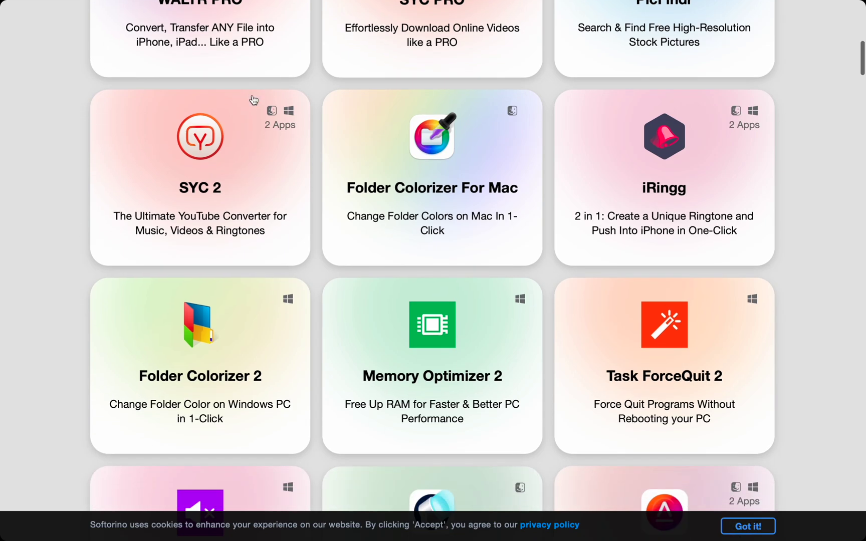
{"action": "scroll", "coordinate": [253, 100], "scroll_direction": "up", "scroll_amount": 15}
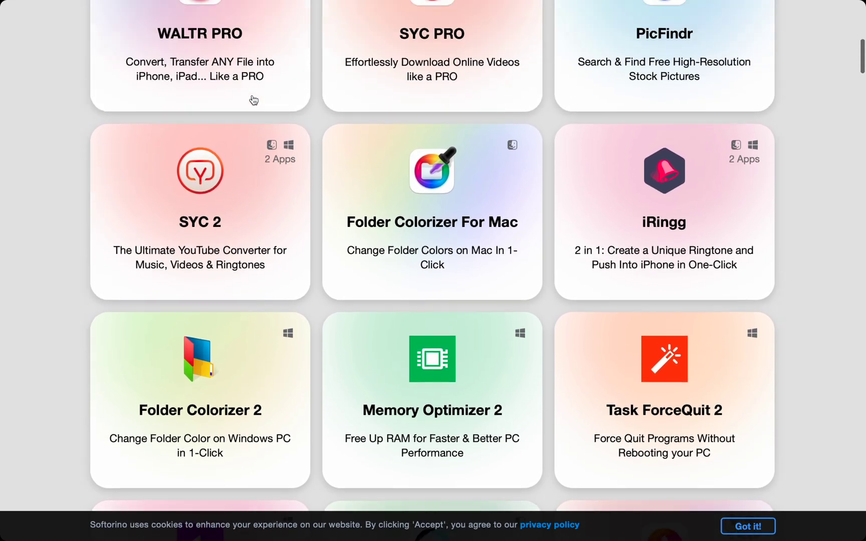